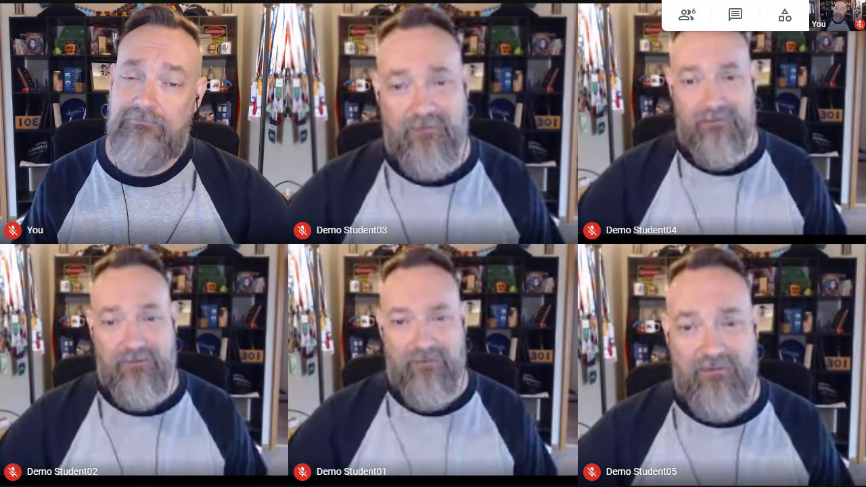
Turn on Q&A from the Activities panel, then close the panel to show the video grid
mouse_move(415, 202)
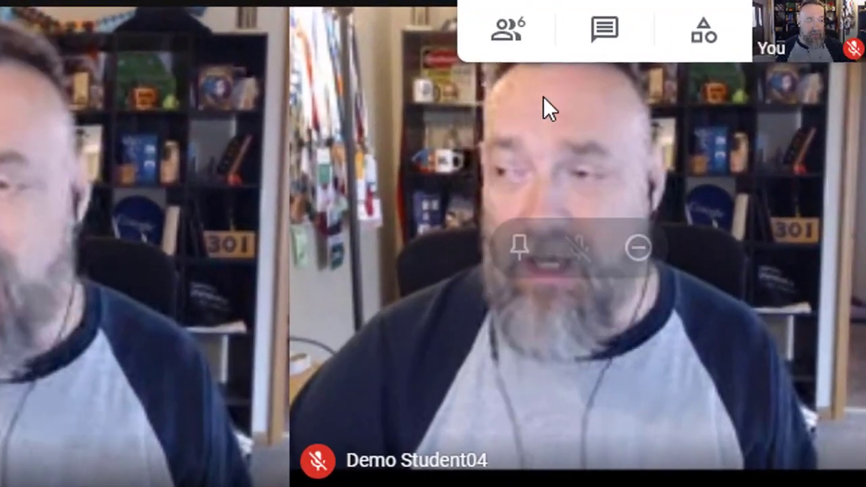
left_click(700, 34)
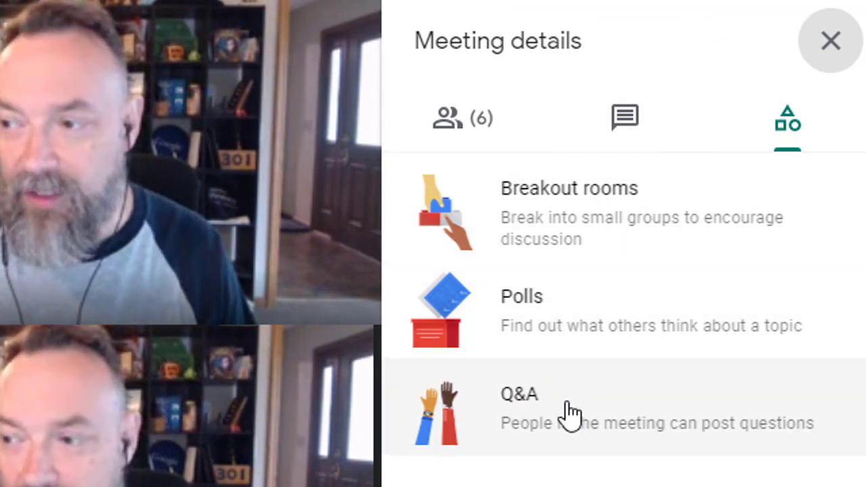
left_click(582, 426)
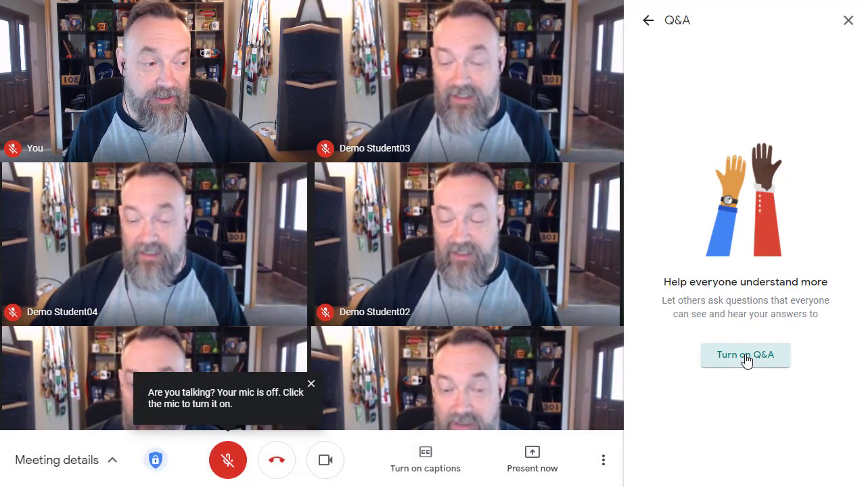
left_click(746, 359)
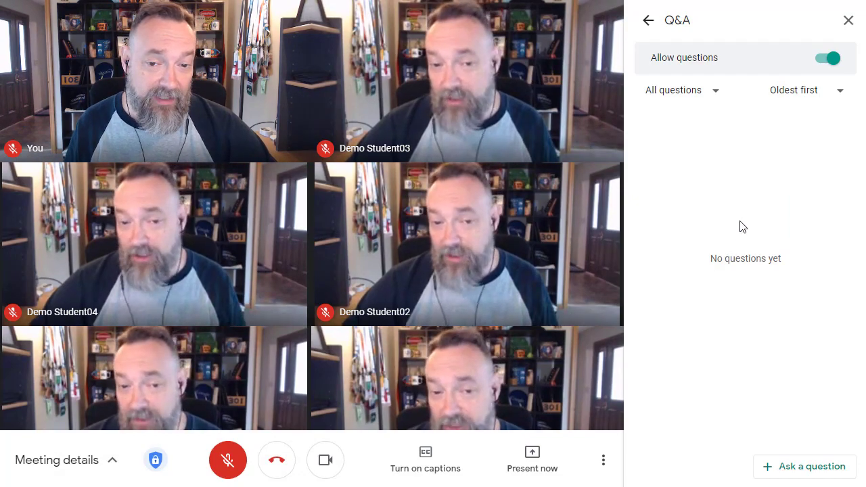
left_click(849, 25)
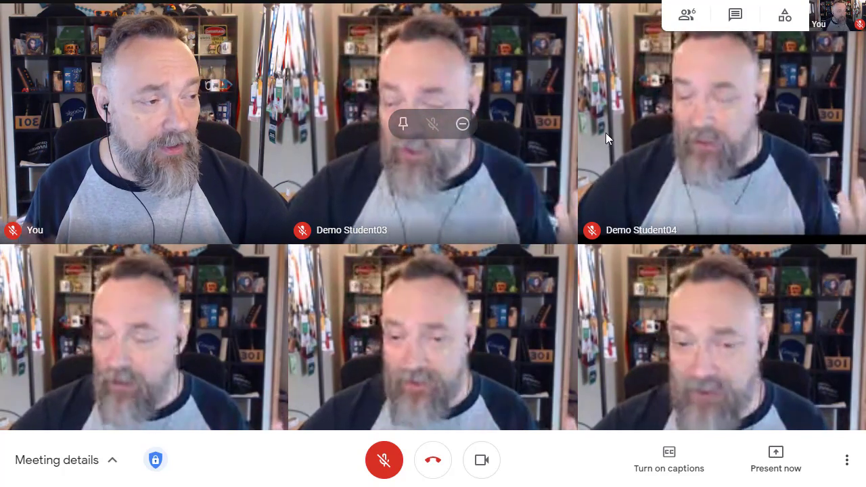
Open the Q&A question list from Activities
left_click(783, 20)
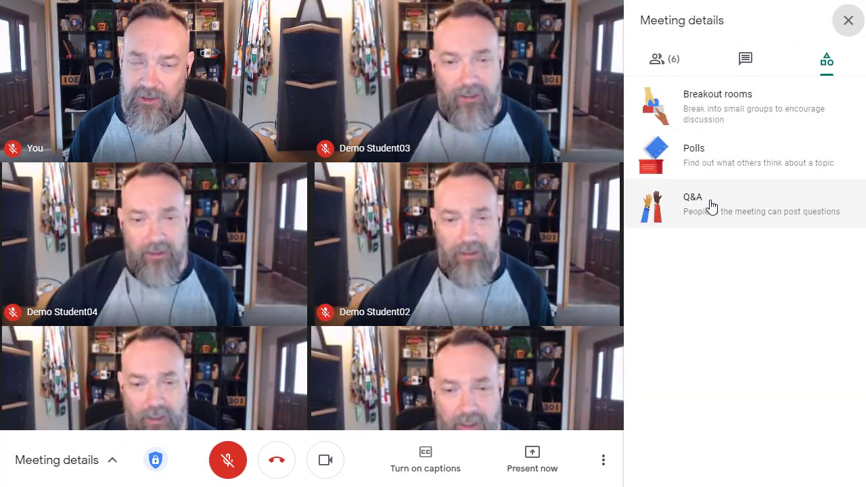
left_click(711, 205)
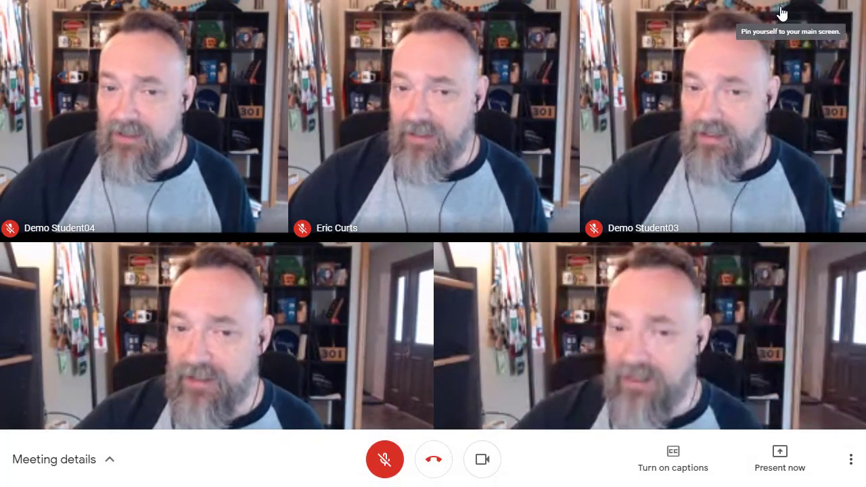
left_click(787, 13)
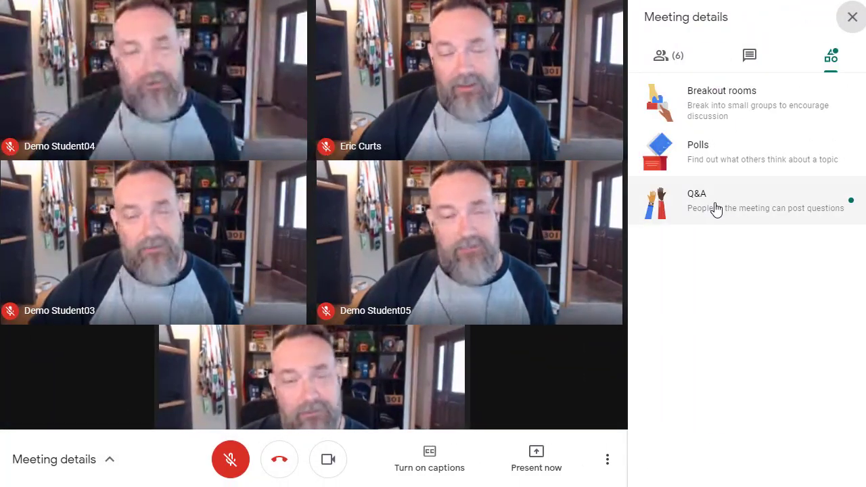
left_click(715, 207)
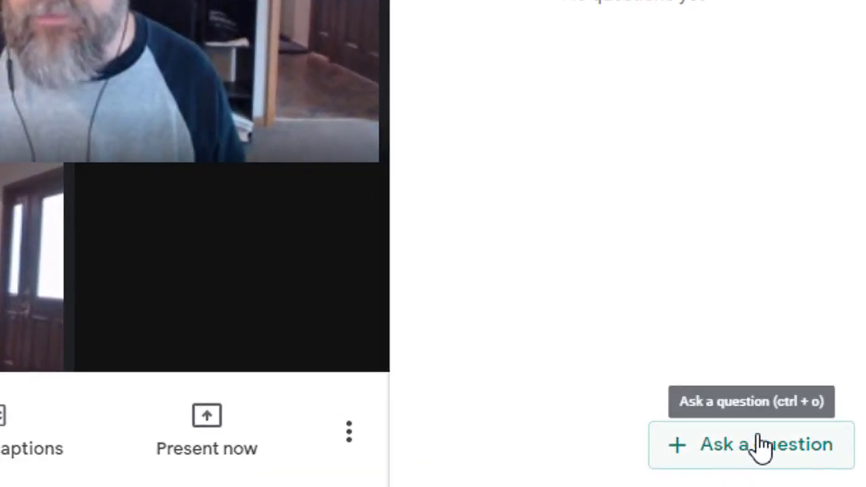
Post the question 'How do you use Breakout Rooms in Google Meet?'
left_click(760, 441)
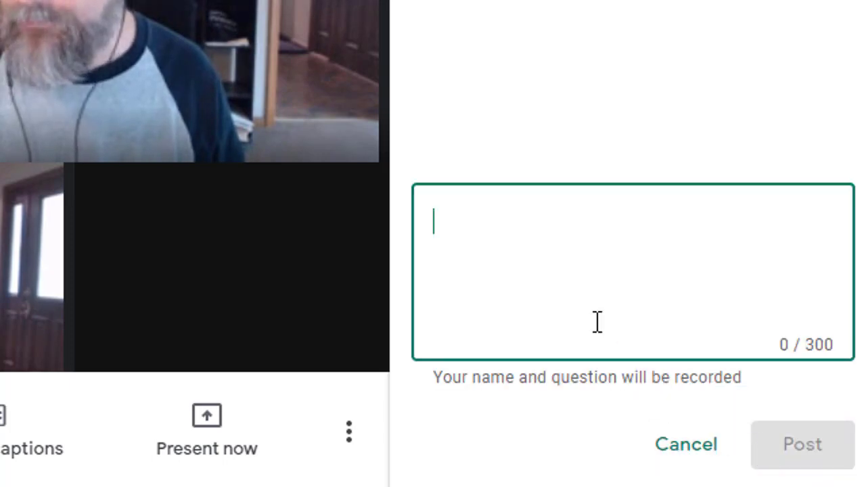
type("How do you use Breakout Rooms in Google Meet?")
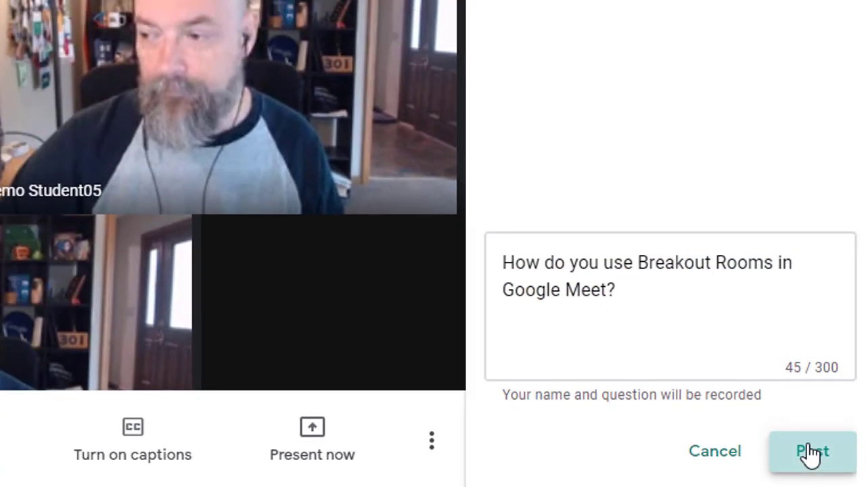
left_click(801, 446)
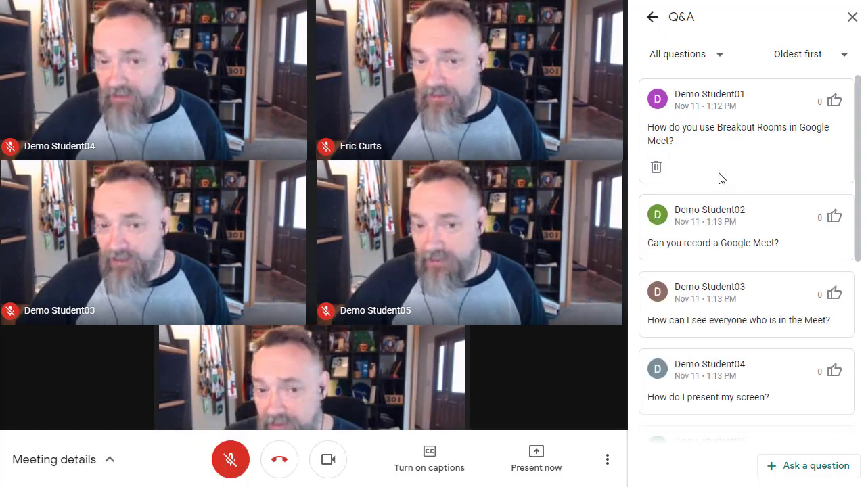
Upvote 'How can I see everyone who is in the Meet?' so it reaches 5 votes
scroll(721, 177, "down", 5)
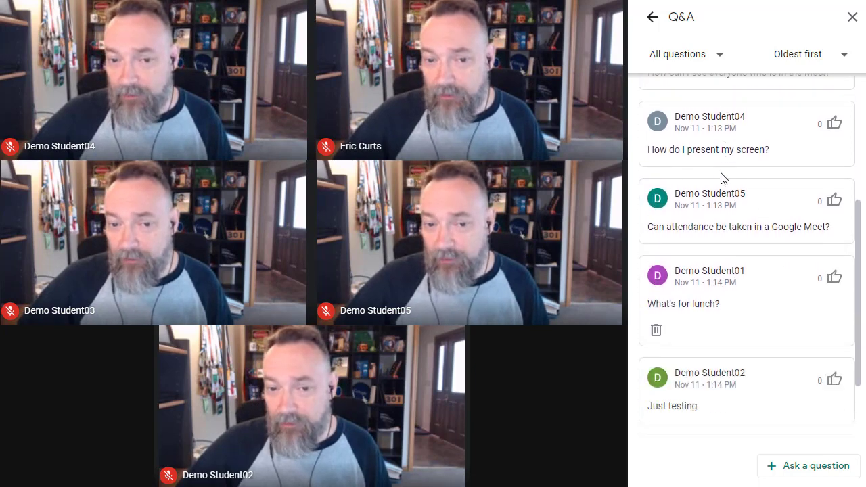
scroll(721, 177, "up", 5)
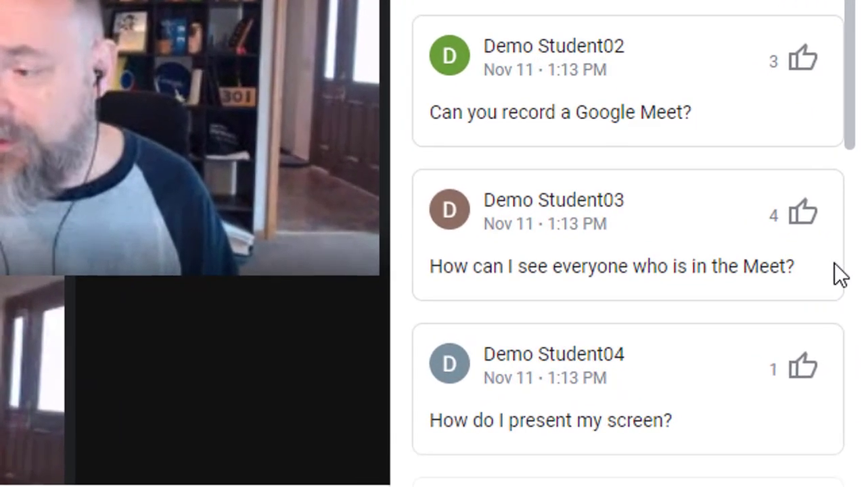
left_click(802, 214)
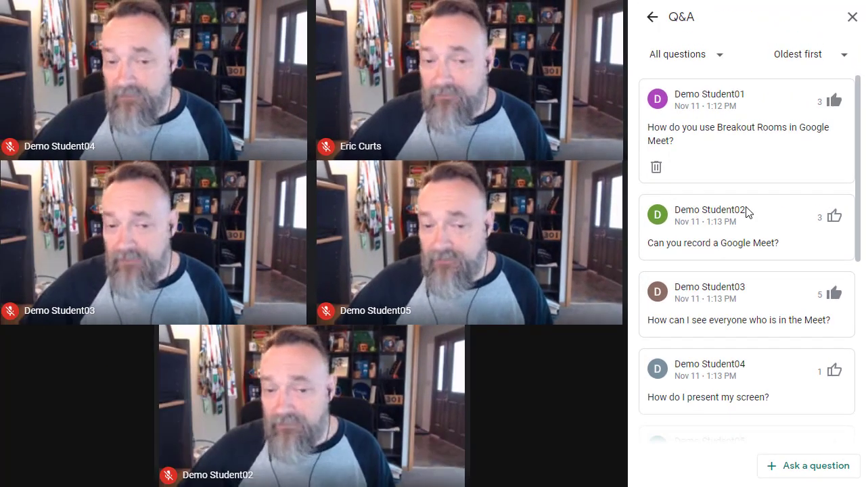
Try Newest first and Oldest first sorting, then sort questions by popularity
left_click(844, 60)
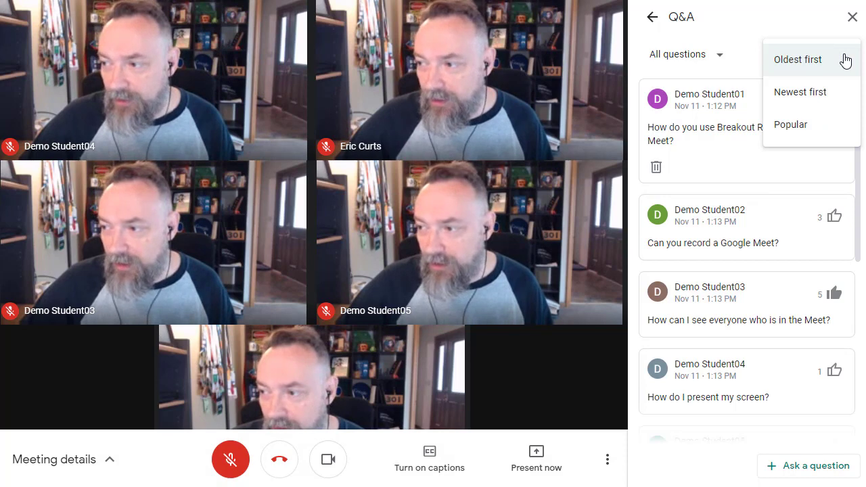
left_click(820, 98)
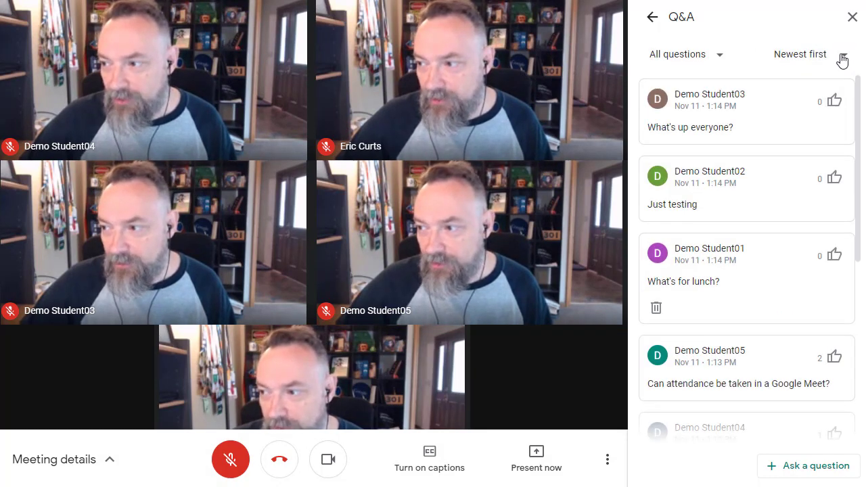
left_click(842, 60)
left_click(818, 66)
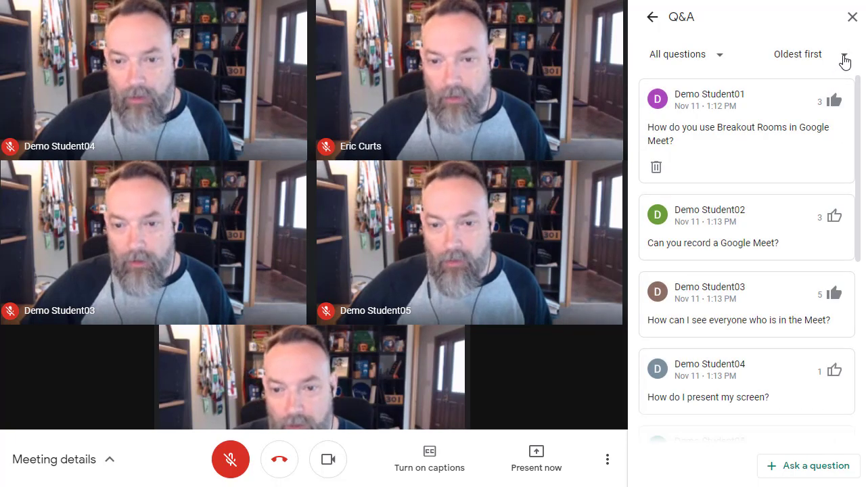
left_click(845, 60)
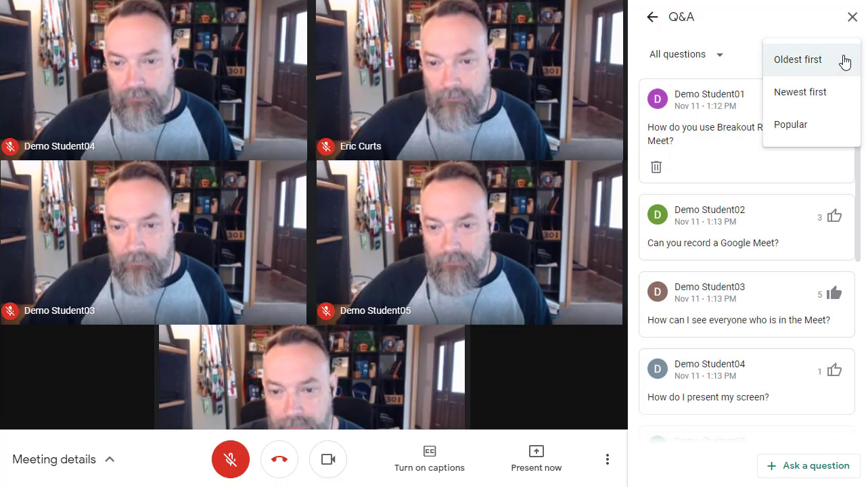
left_click(808, 134)
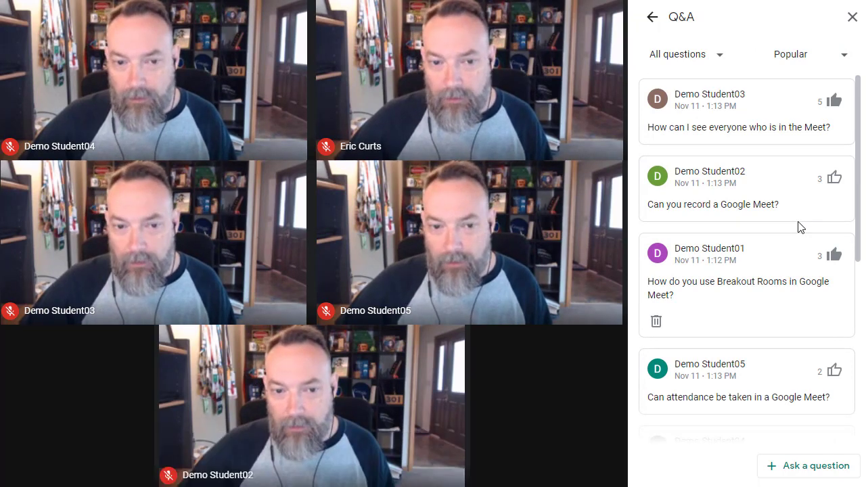
Filter the list to only your own questions, then back to all questions
left_click(720, 60)
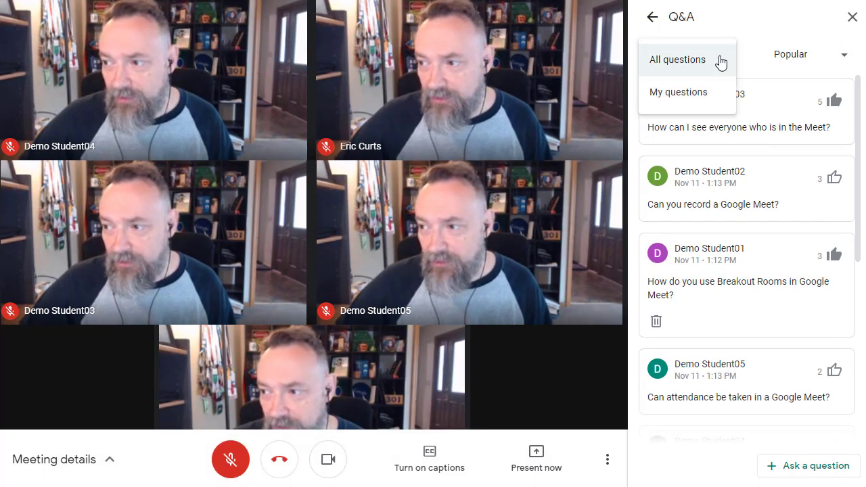
left_click(698, 95)
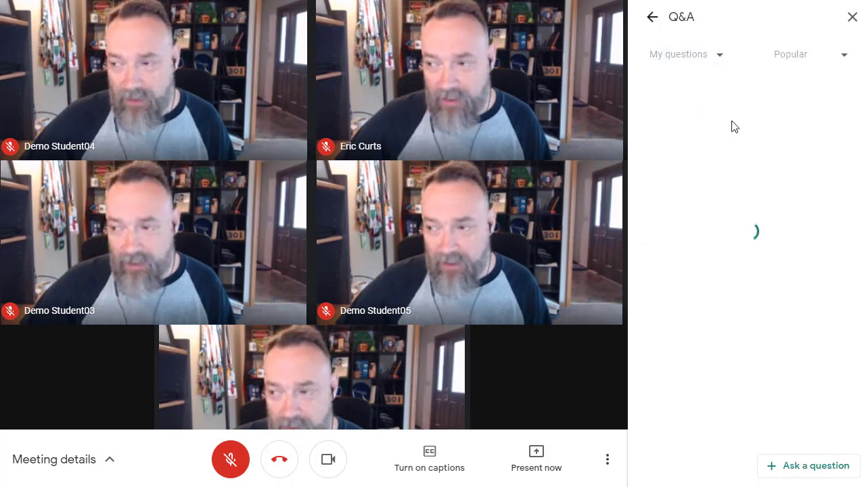
left_click(722, 60)
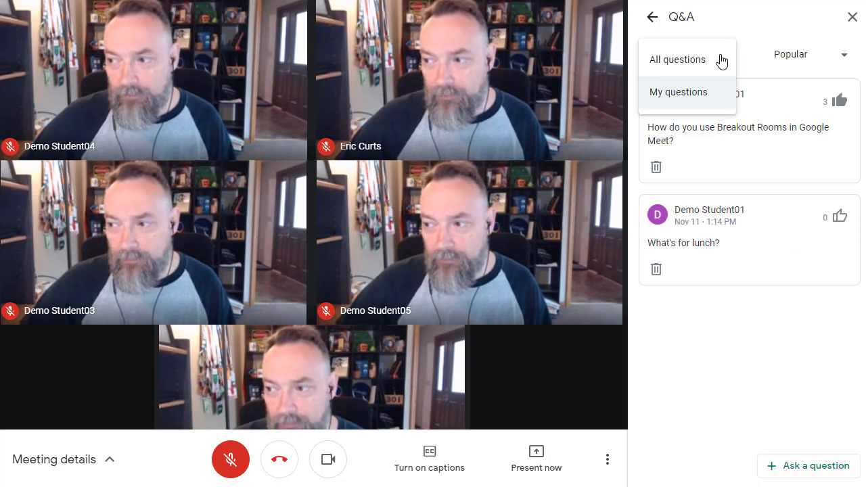
left_click(689, 61)
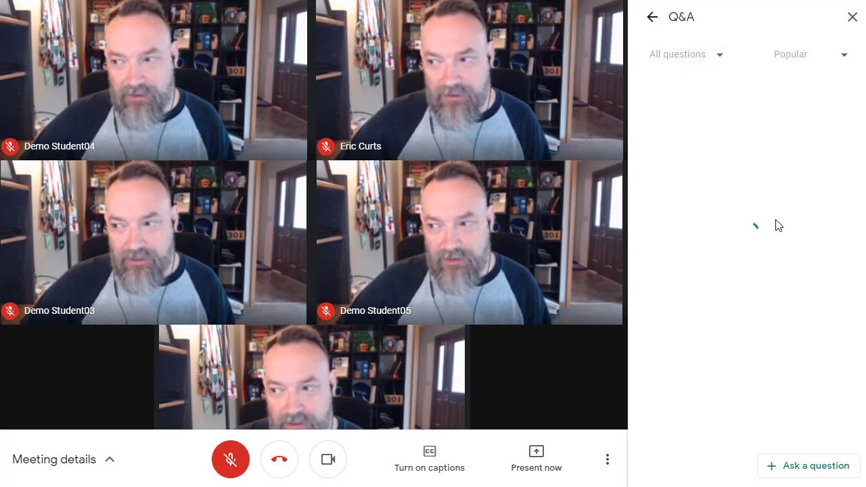
Remove the 'What's for lunch?' question
scroll(778, 241, "down", 5)
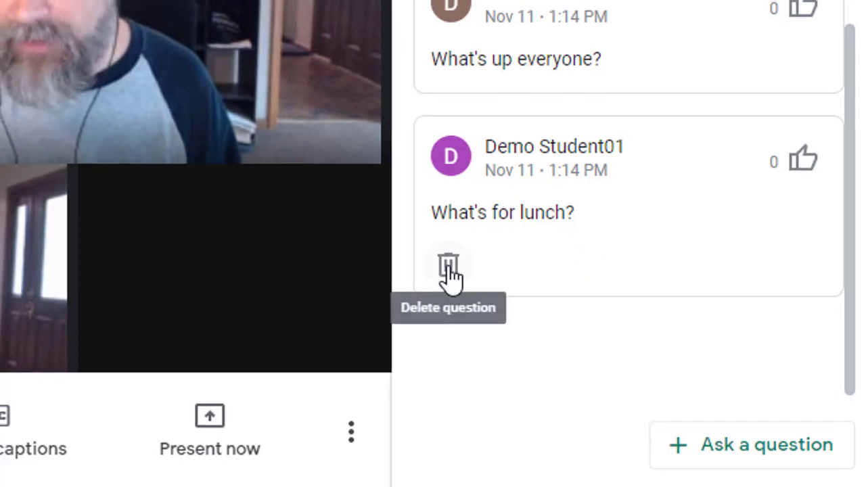
left_click(448, 268)
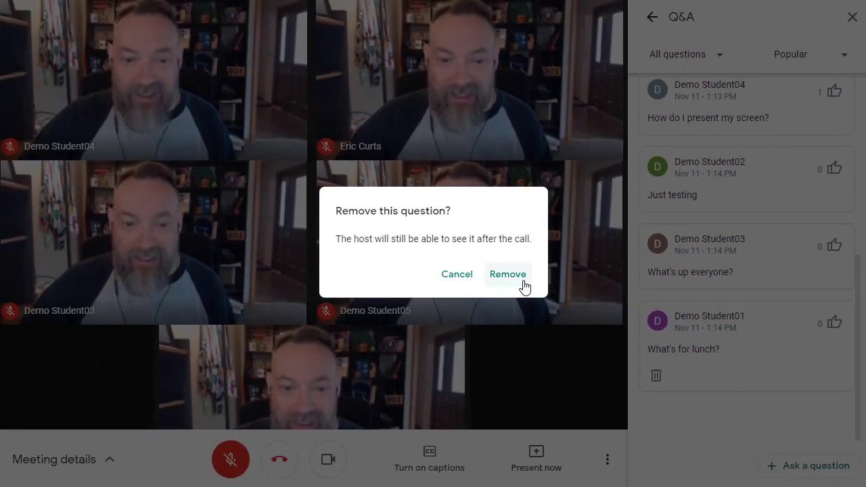
left_click(590, 324)
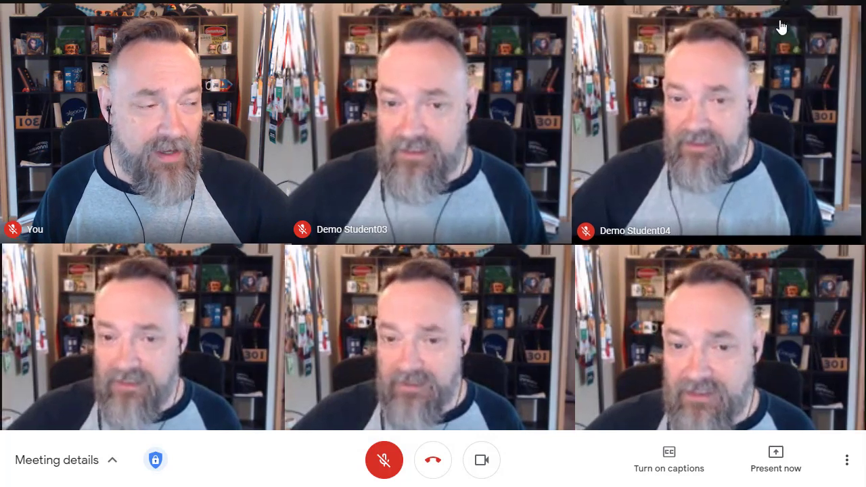
Reopen Q&A, try Newest first and Oldest first, then sort questions by Popular
left_click(780, 27)
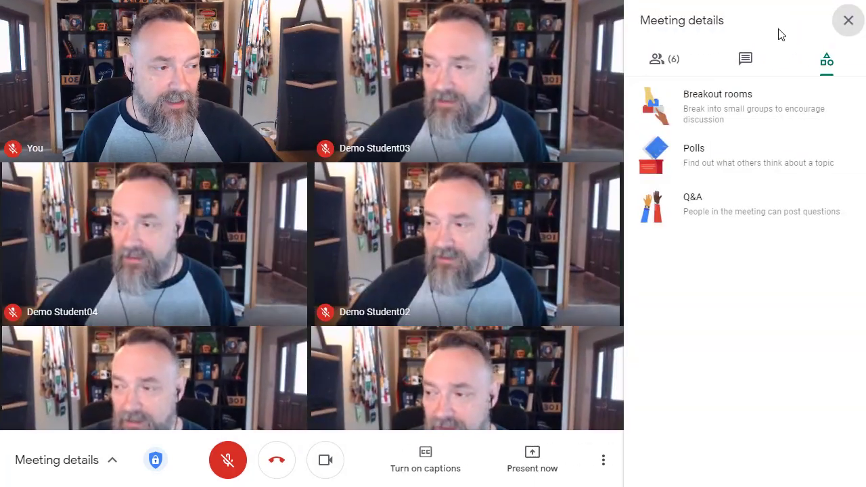
left_click(734, 209)
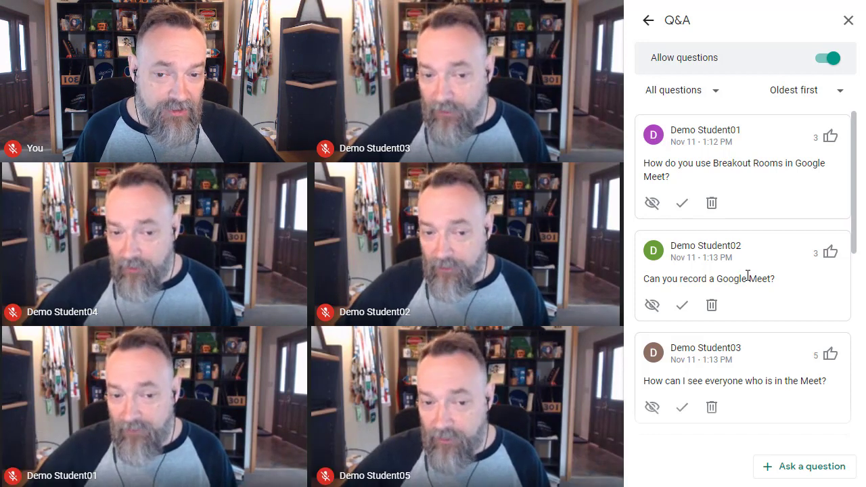
left_click(837, 91)
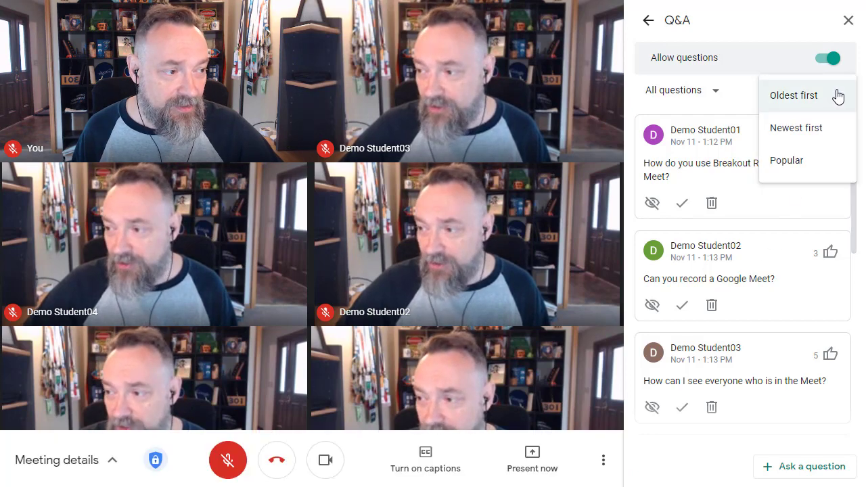
left_click(820, 130)
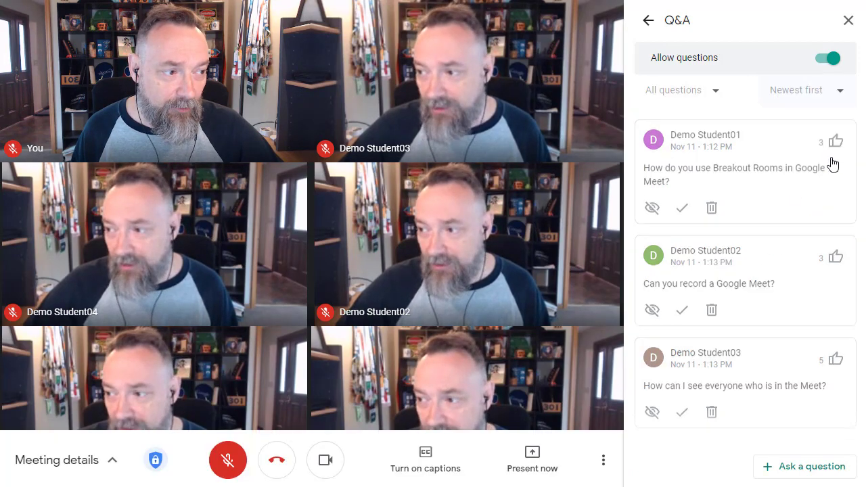
left_click(837, 94)
left_click(793, 95)
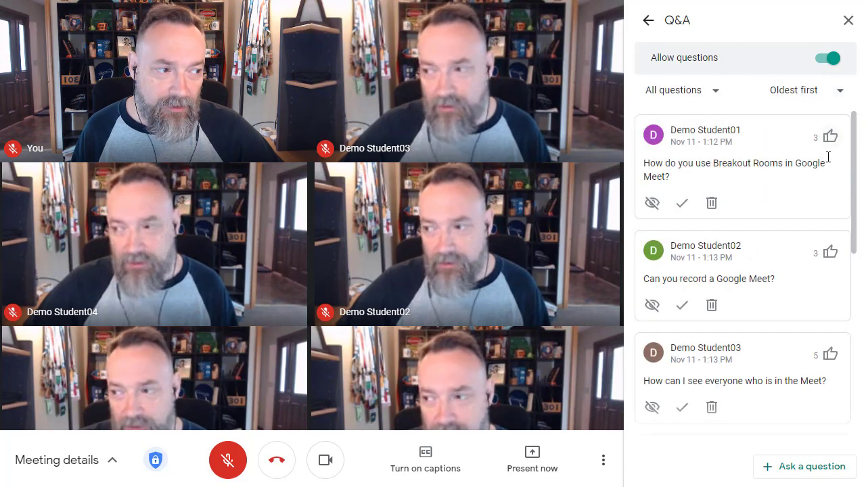
left_click(840, 96)
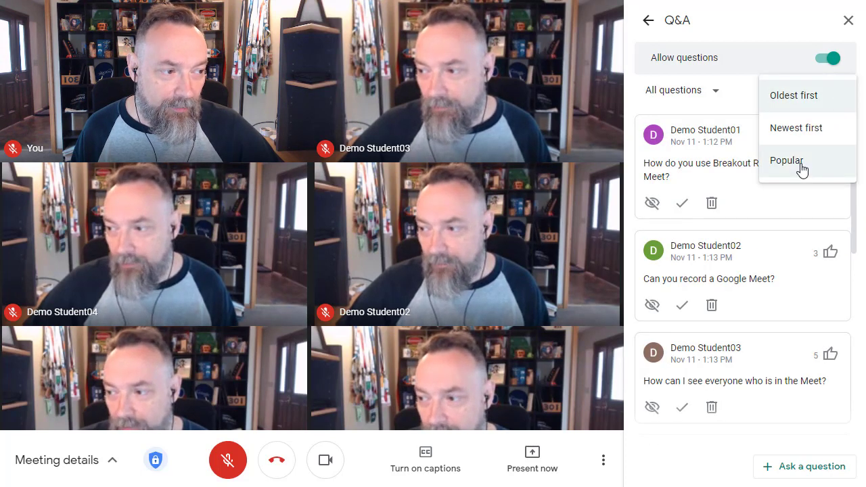
left_click(802, 170)
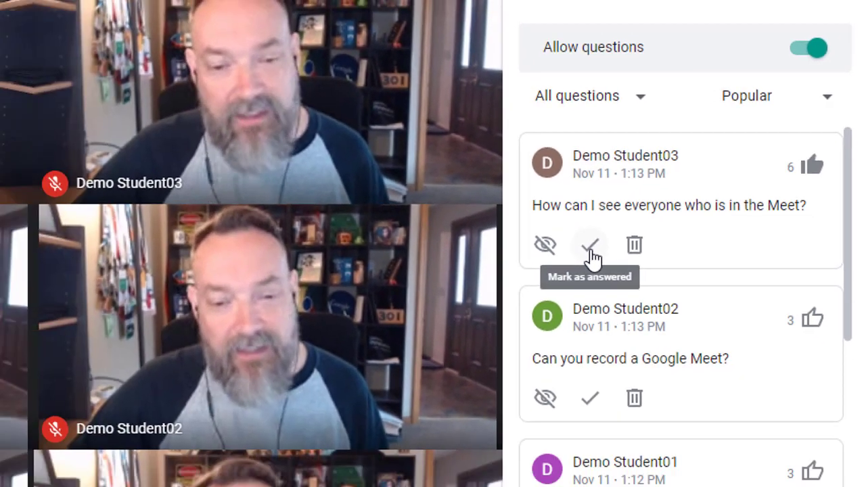
Mark 'How can I see everyone who is in the Meet?' answered and hide 'Just testing'
left_click(590, 247)
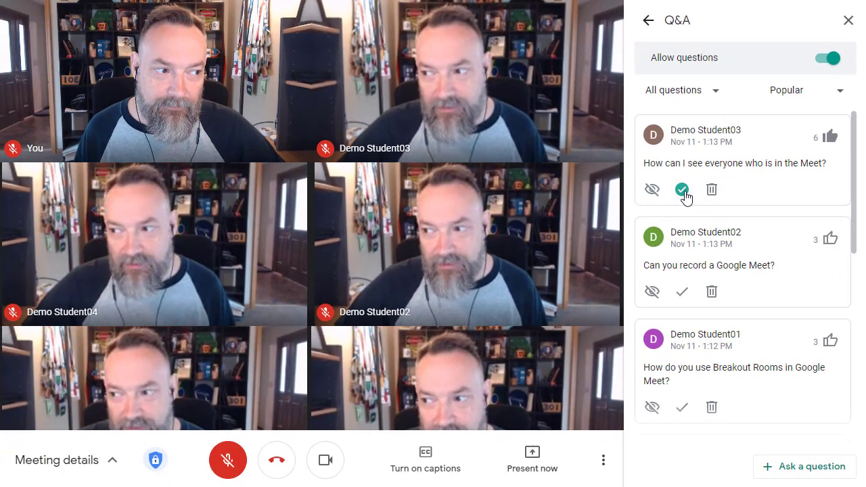
scroll(703, 326, "down", 5)
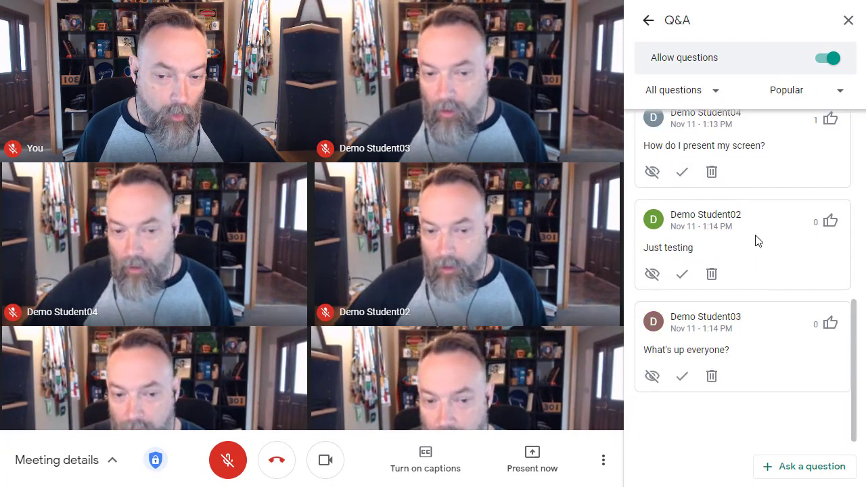
left_click(651, 274)
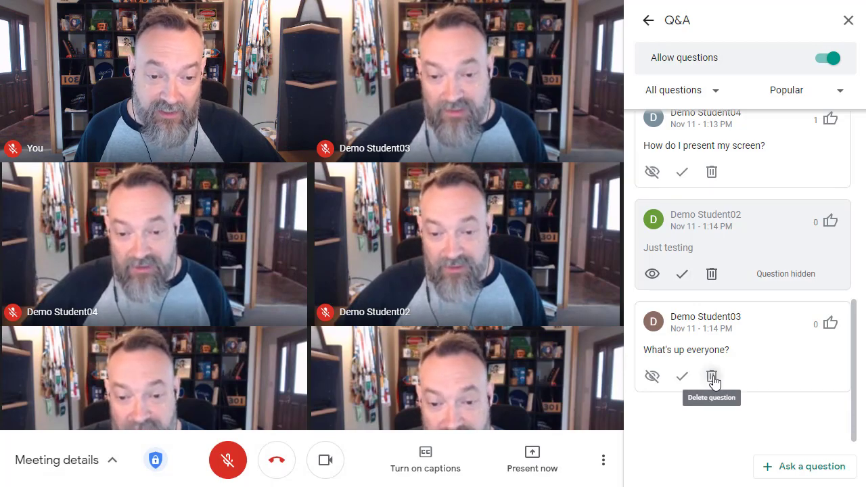
Remove the 'What's up everyone?' question
left_click(711, 377)
left_click(497, 277)
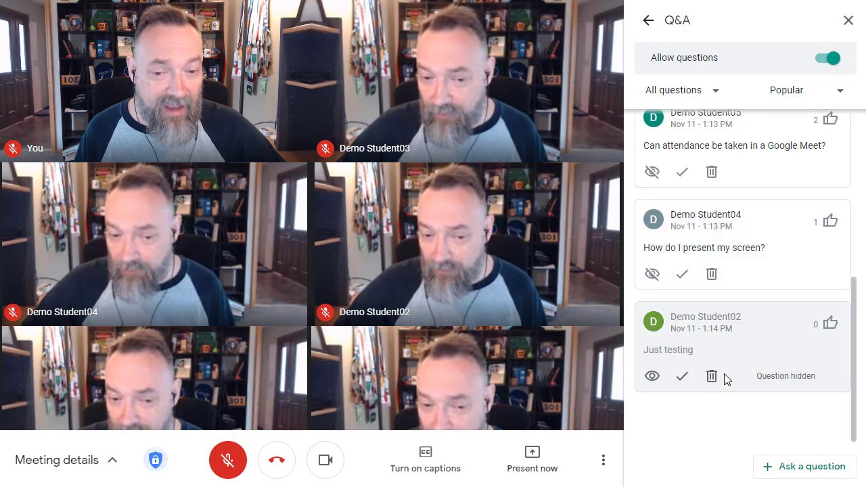
scroll(727, 379, "up", 5)
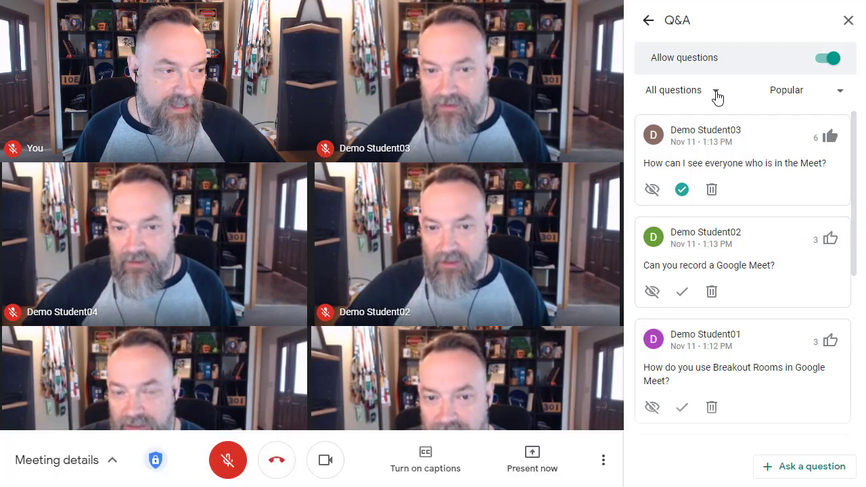
left_click(716, 94)
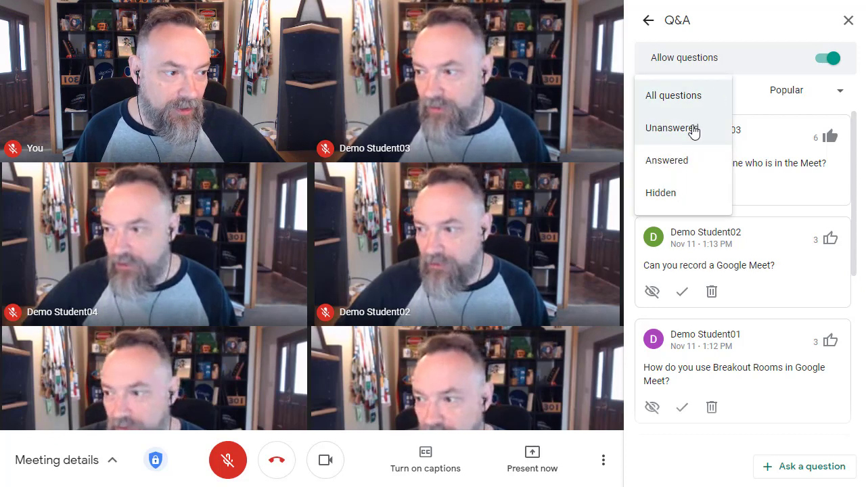
left_click(691, 131)
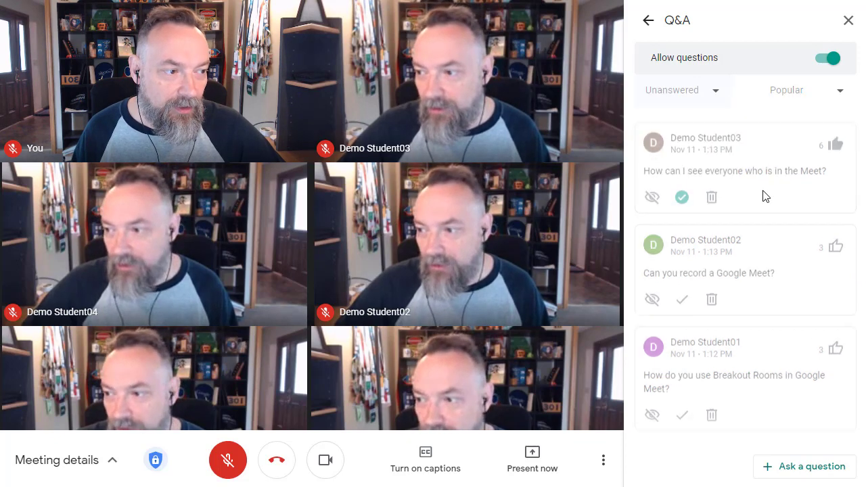
left_click(711, 92)
left_click(694, 166)
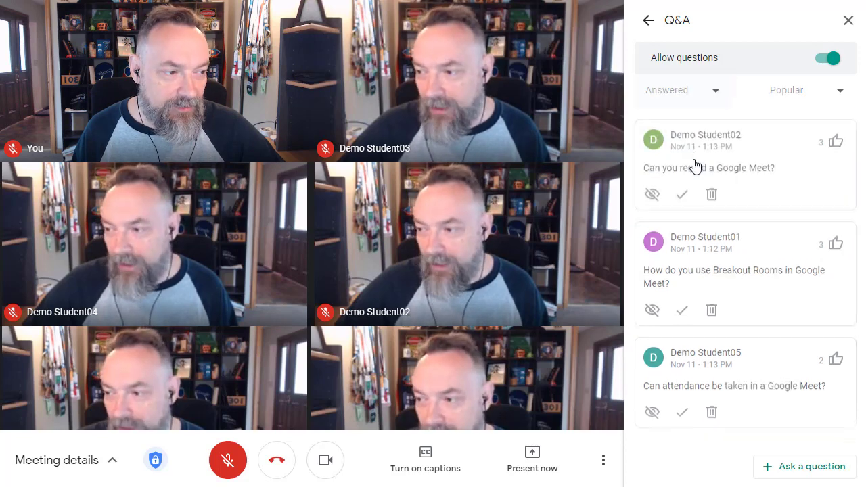
left_click(714, 94)
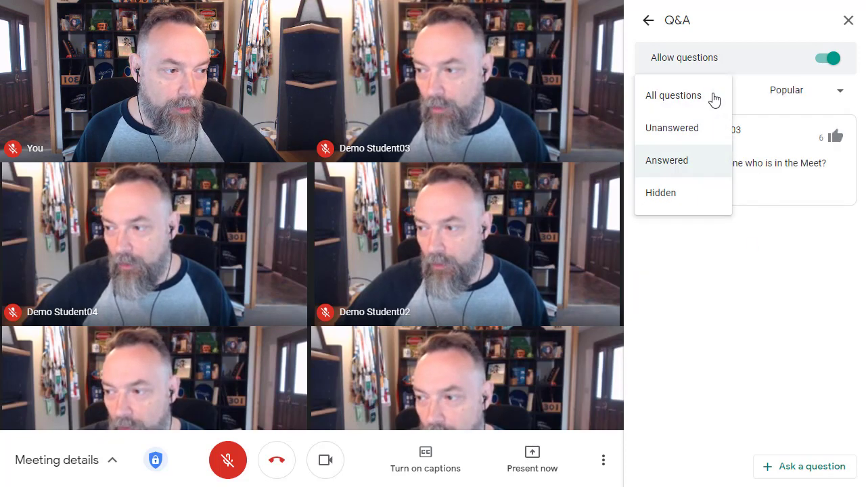
left_click(717, 203)
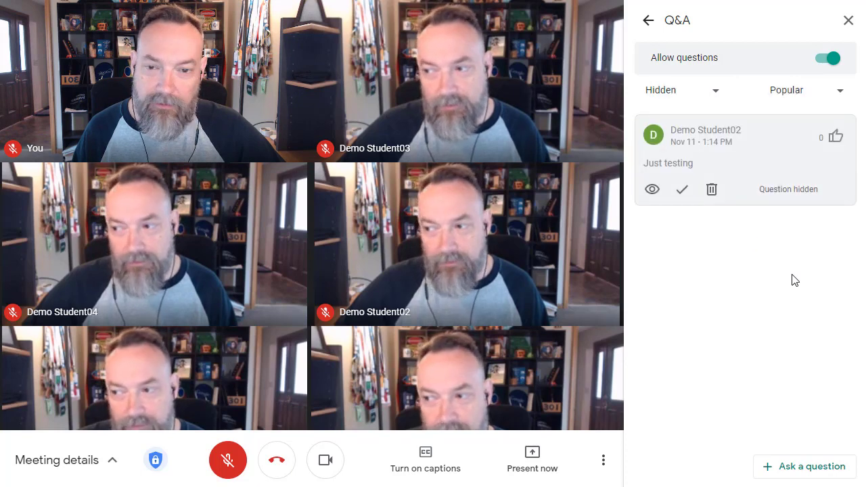
left_click(717, 95)
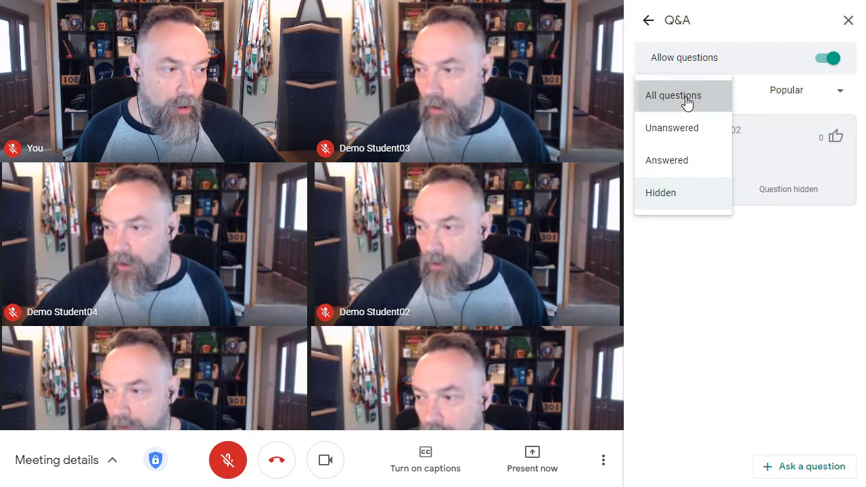
left_click(686, 99)
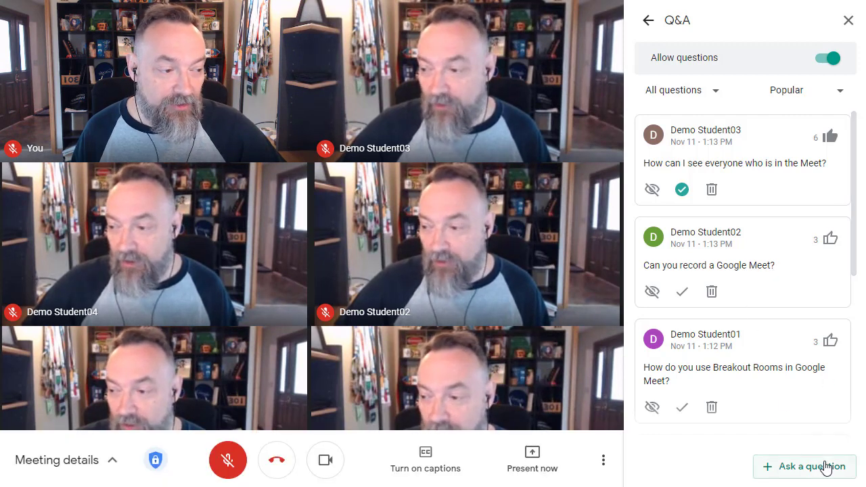
left_click(803, 473)
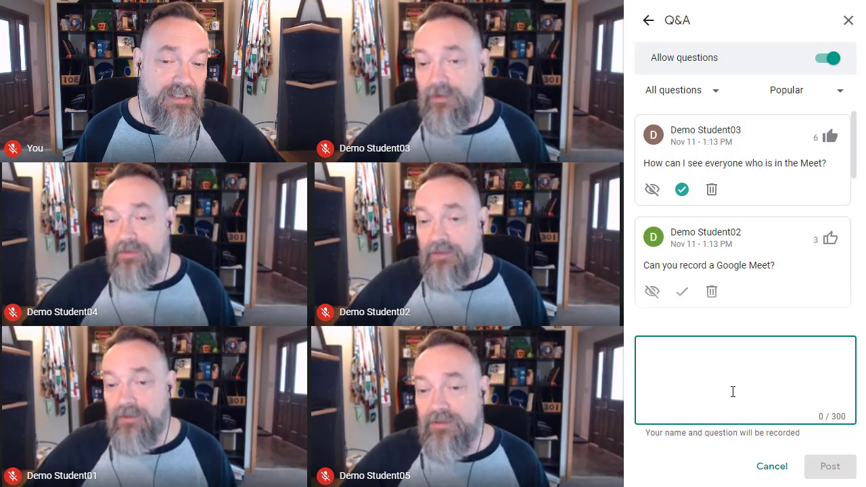
left_click(735, 214)
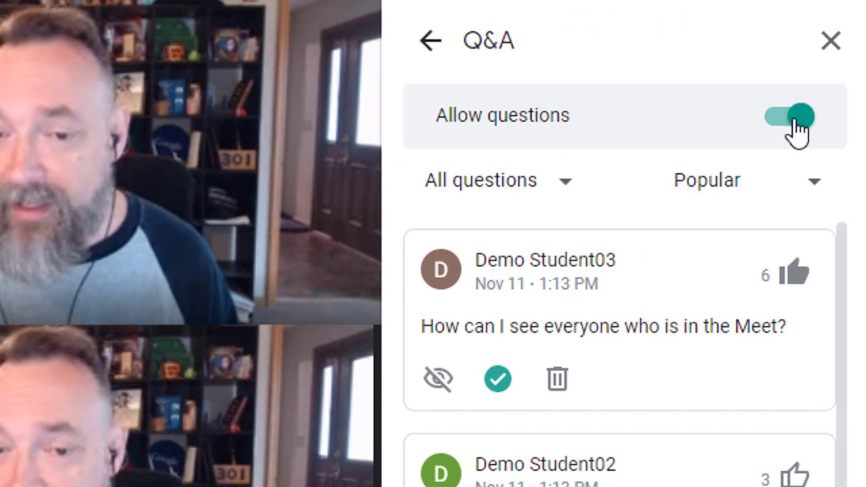
Turn the Allow questions toggle off, then back on
left_click(799, 122)
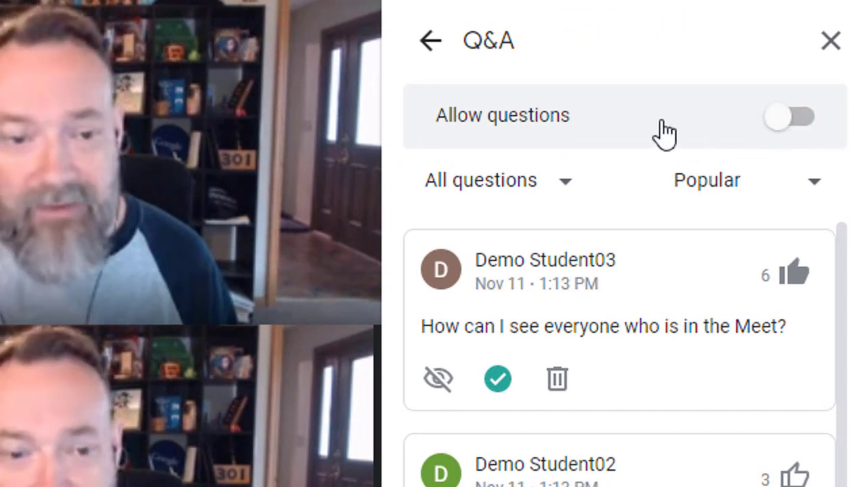
left_click(799, 122)
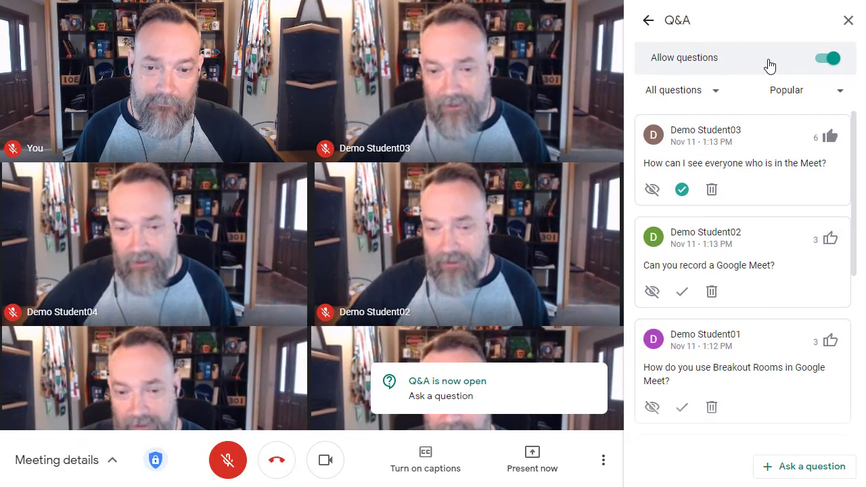